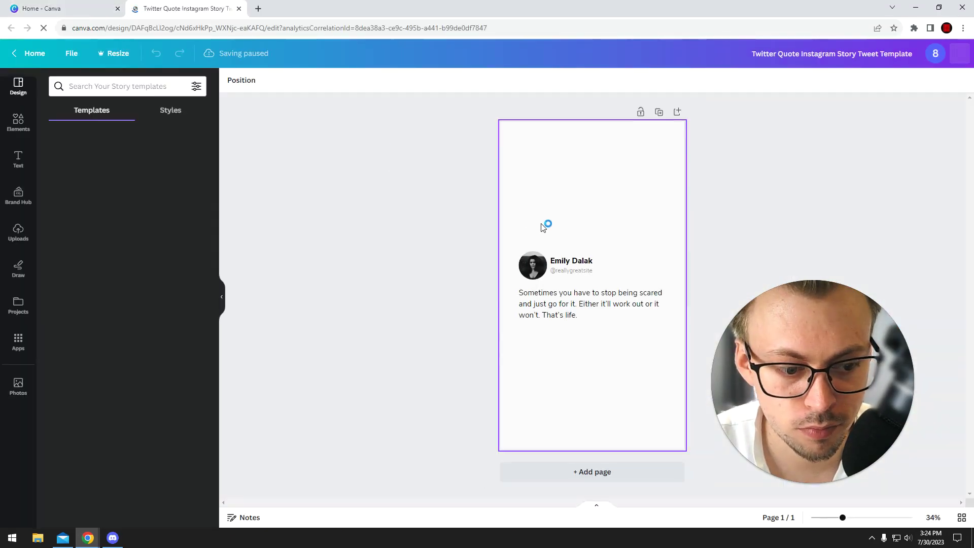
Step: Delete the selected tweet quote elements from the story page and open the Draw tools
drag(456, 212, 613, 336)
key(Delete)
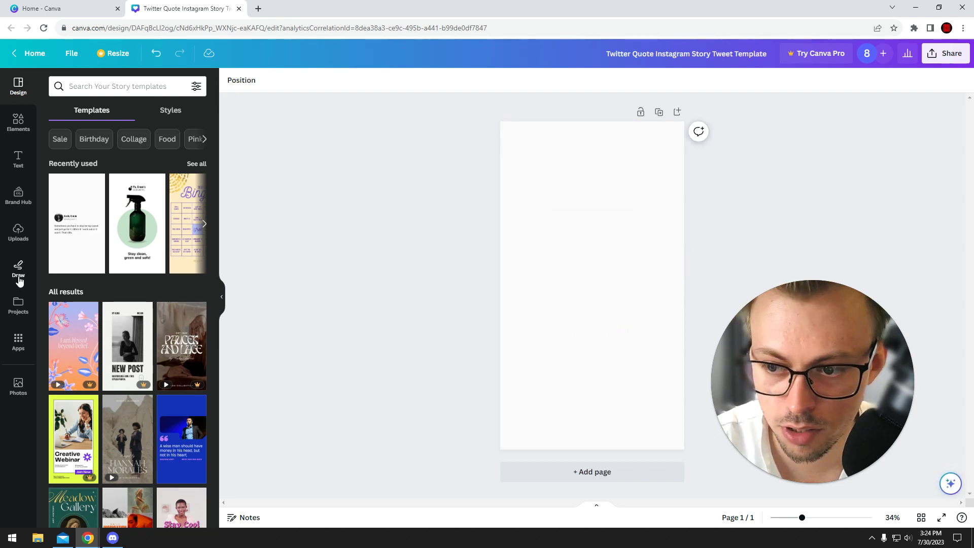
click(17, 273)
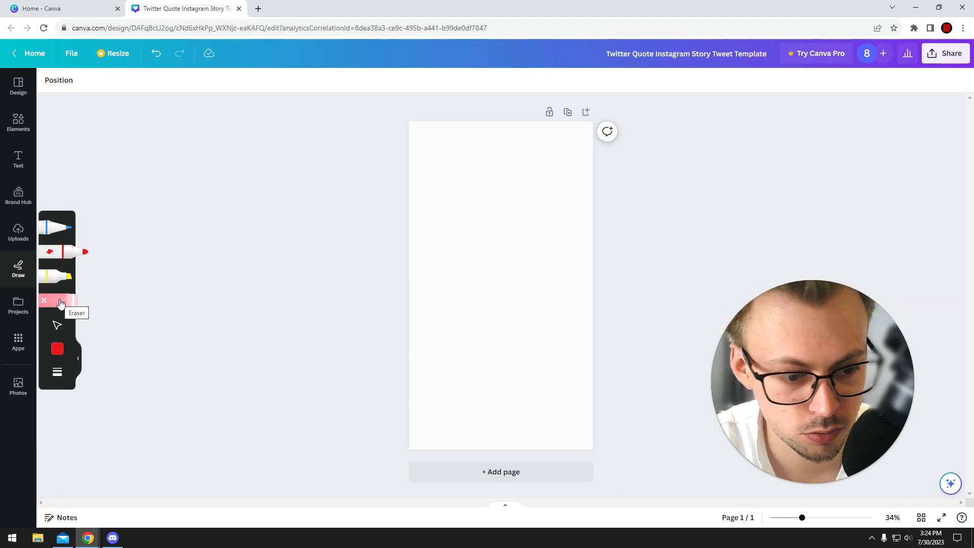
Step: Launch Microsoft Paint by searching 'paint' in the Start menu
click(15, 540)
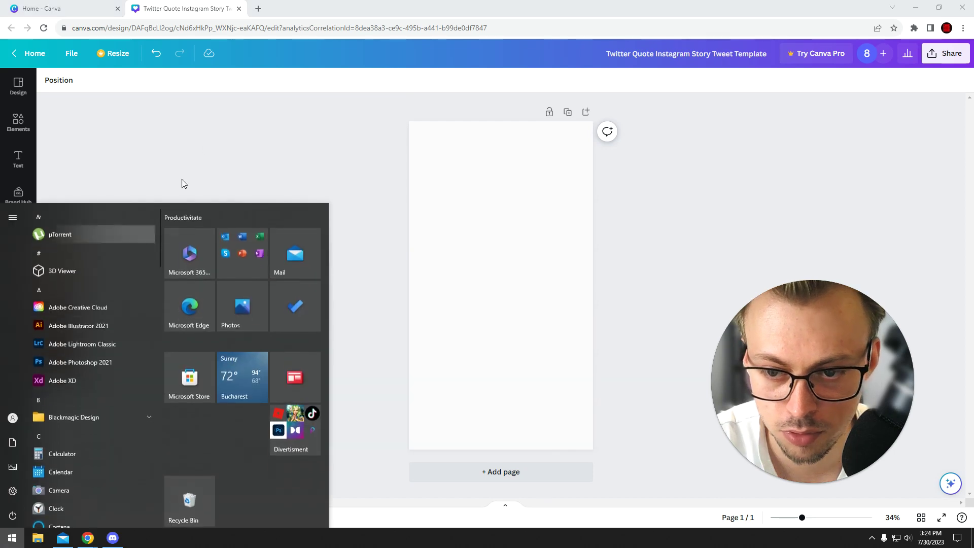
click(205, 138)
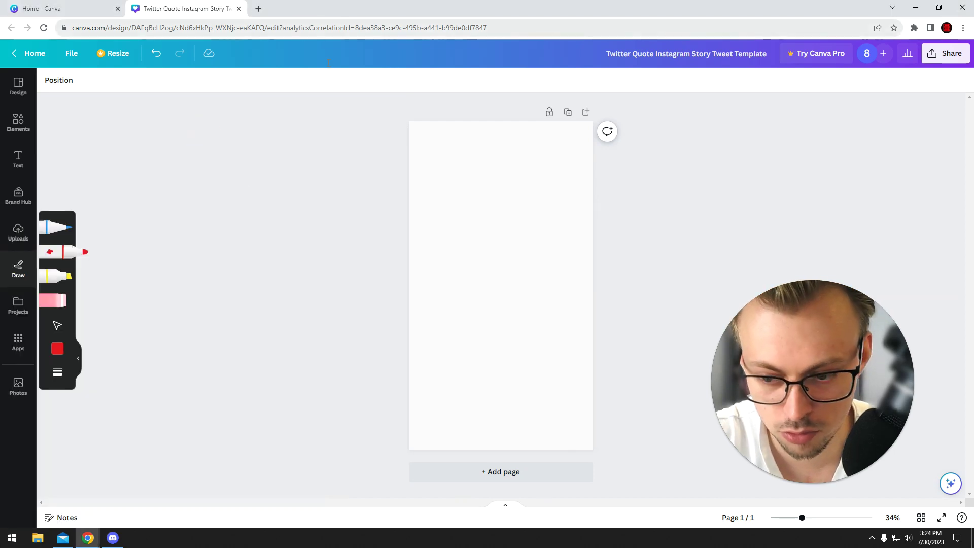
click(13, 538)
text(paint)
key(Return)
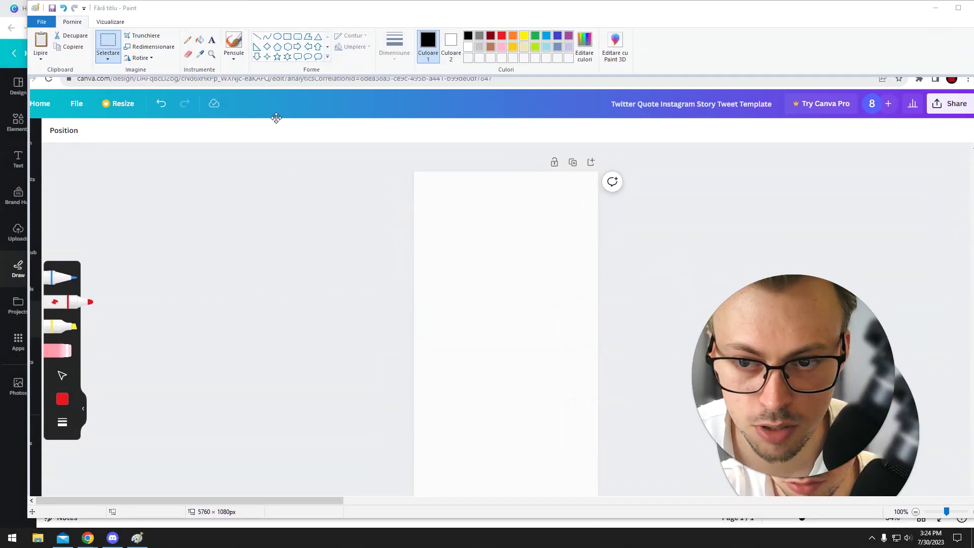
Step: Draw a black brush scribble across the pasted Canva screenshot in Paint
click(304, 108)
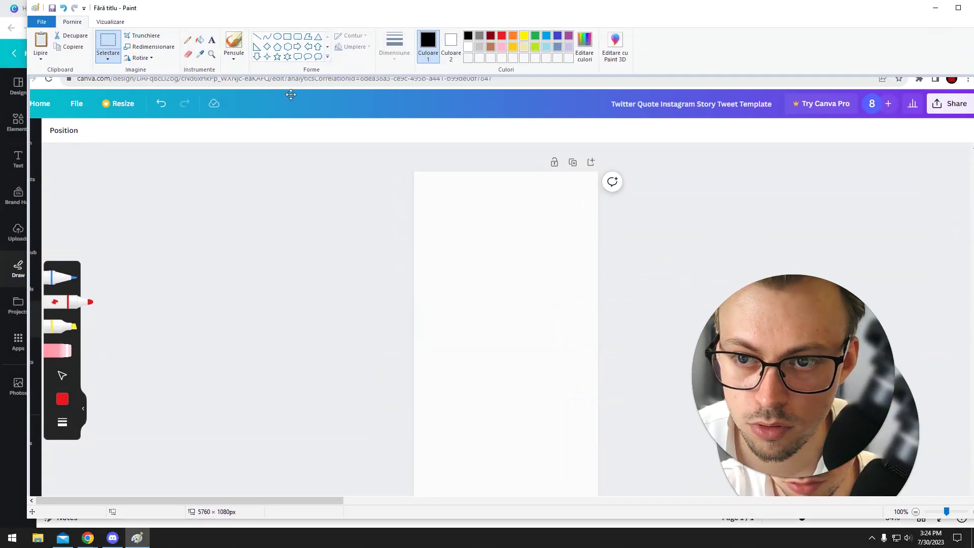
click(238, 44)
mouse_move(435, 178)
mouse_down()
mouse_move(472, 265)
mouse_move(421, 290)
mouse_move(440, 178)
mouse_move(418, 293)
mouse_move(355, 295)
mouse_up()
Step: Erase several bands of the scribble, then close Paint with Don't save
click(188, 55)
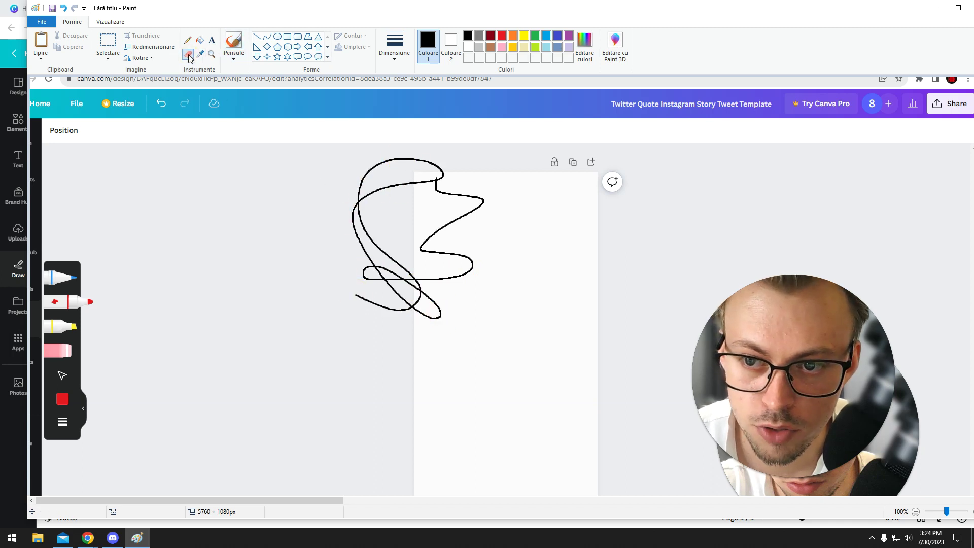
mouse_move(207, 110)
mouse_down()
mouse_move(275, 117)
mouse_move(296, 129)
mouse_move(236, 118)
mouse_move(273, 109)
mouse_up()
mouse_move(377, 173)
mouse_down()
mouse_move(364, 231)
mouse_move(379, 261)
mouse_move(365, 243)
mouse_move(388, 236)
mouse_up()
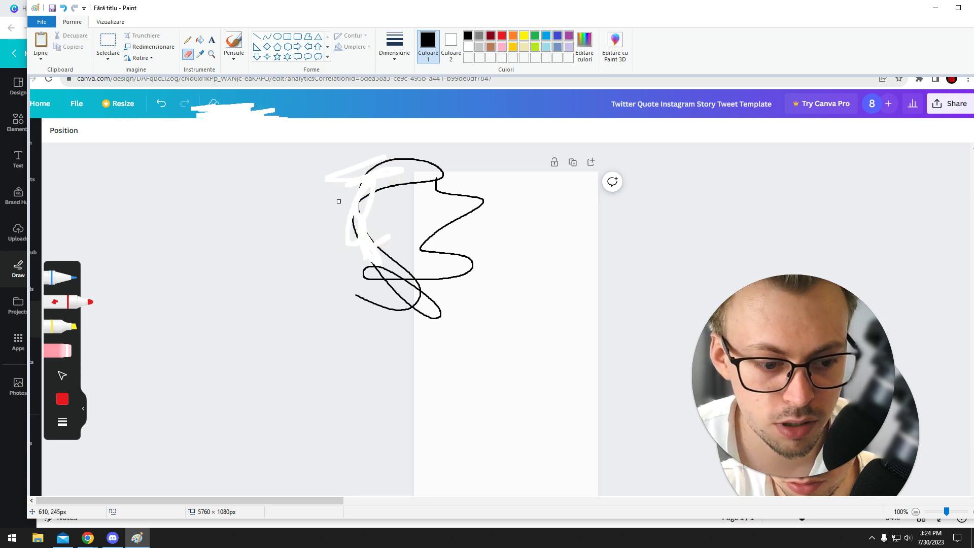
drag(271, 261, 539, 319)
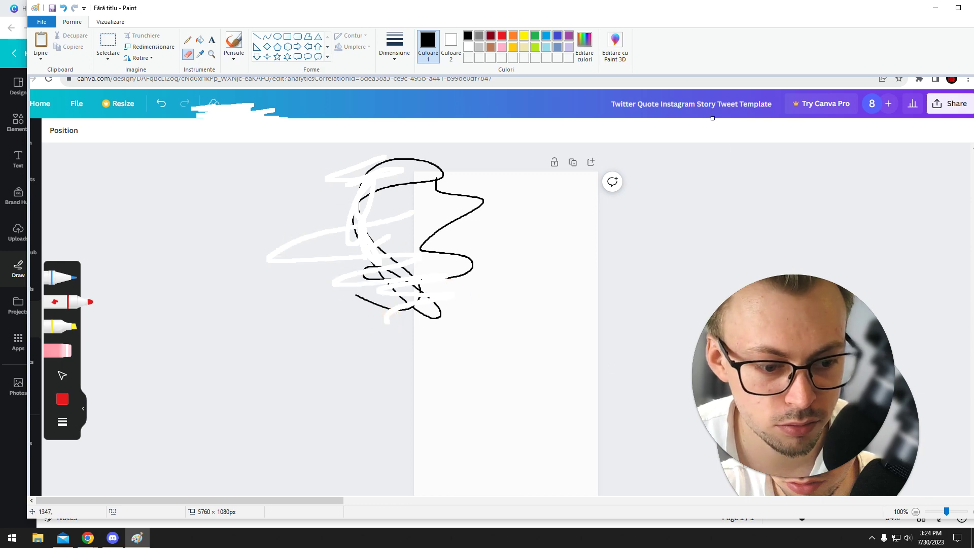
key(alt+F4)
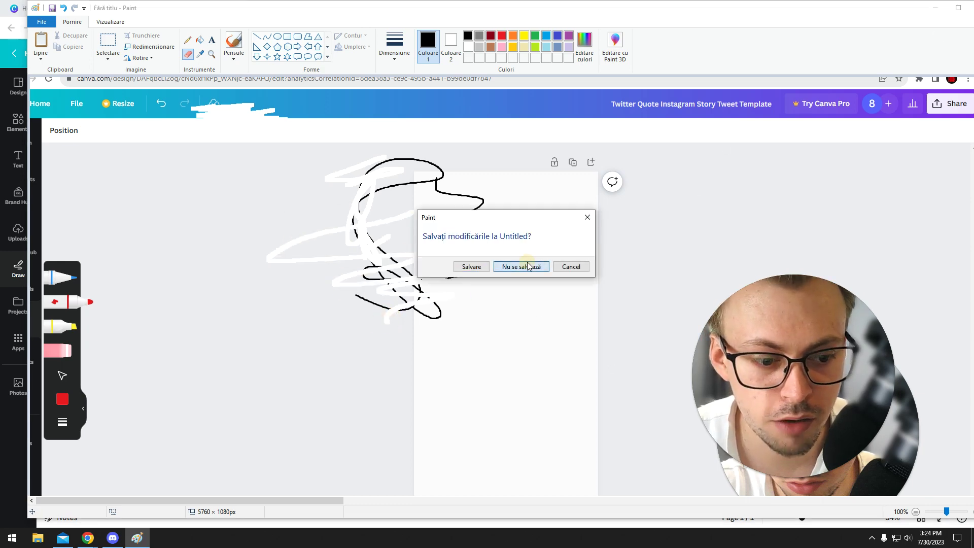
click(528, 266)
Step: Place the uploaded 3D cartoon avatar on the page and sweep the Draw eraser over it
click(30, 237)
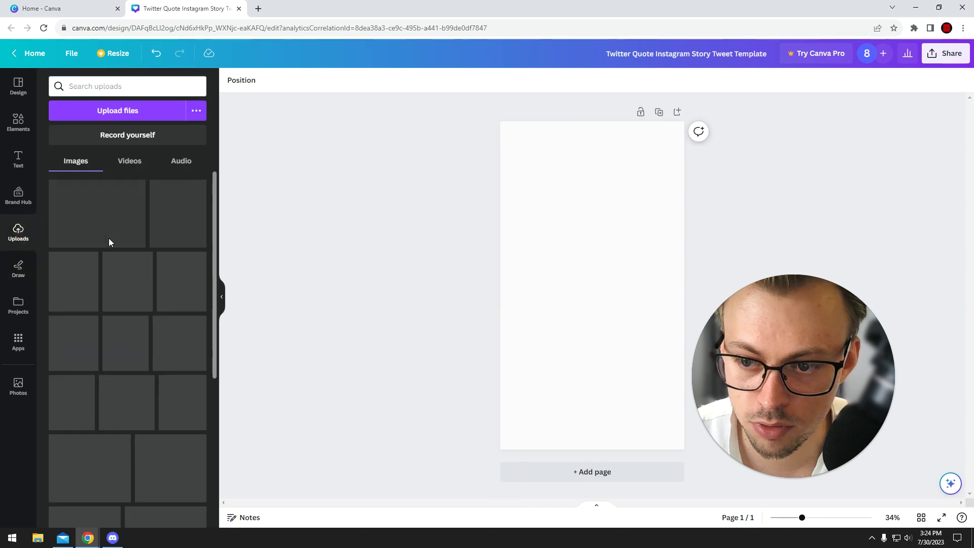
mouse_move(172, 213)
mouse_down()
mouse_move(545, 228)
mouse_move(532, 219)
mouse_up()
click(18, 269)
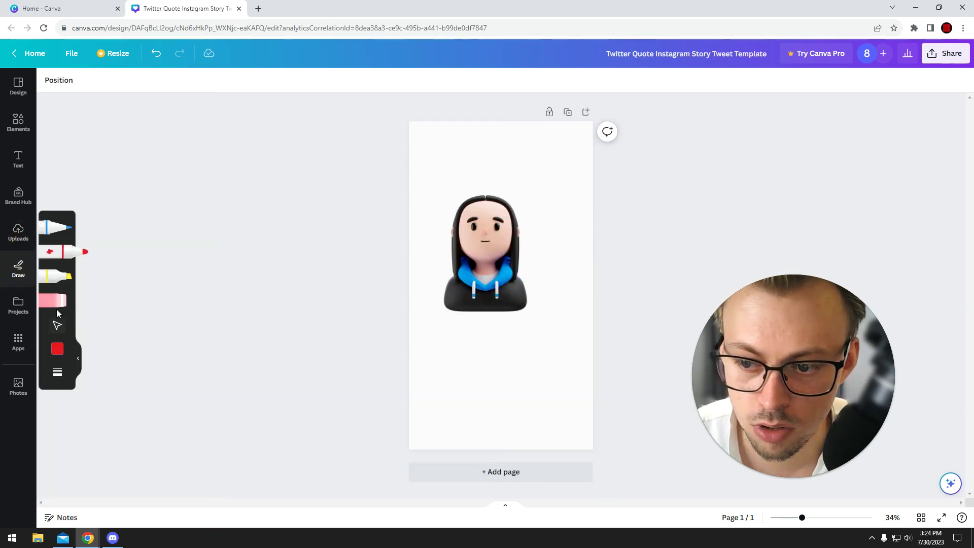
mouse_move(508, 238)
mouse_down()
mouse_move(523, 255)
mouse_move(494, 266)
mouse_up()
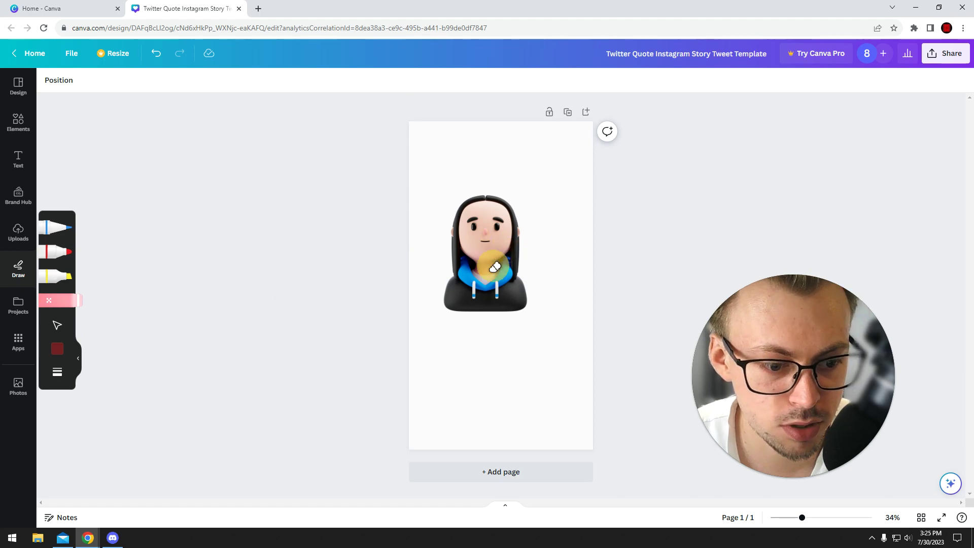
Step: Draw blue pen strokes above the avatar's head, then erase the drawn strokes
click(53, 227)
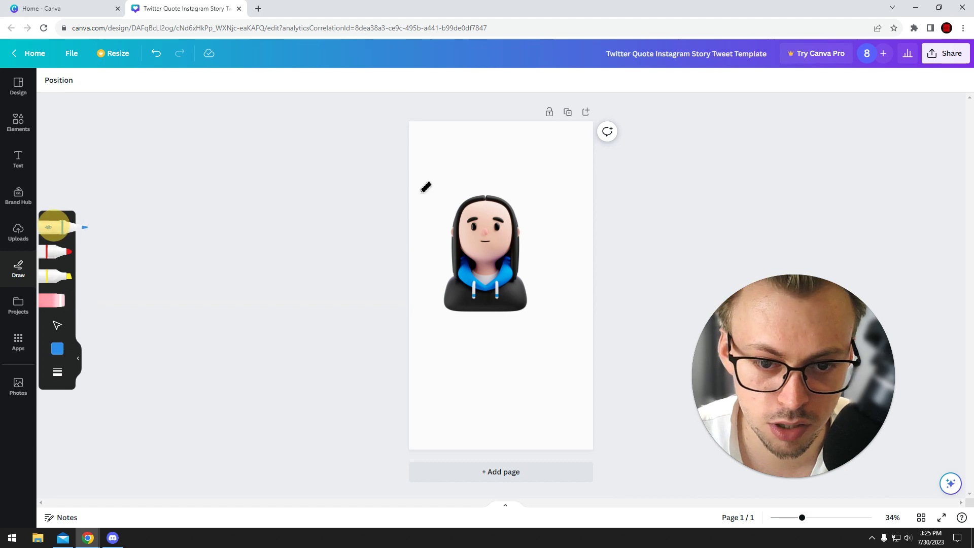
drag(483, 188, 500, 170)
drag(494, 189, 502, 186)
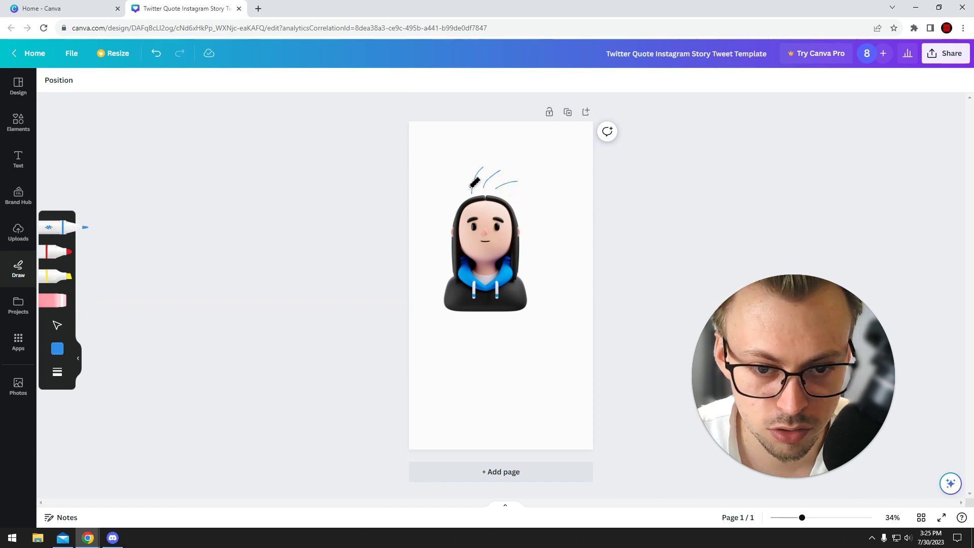
click(59, 274)
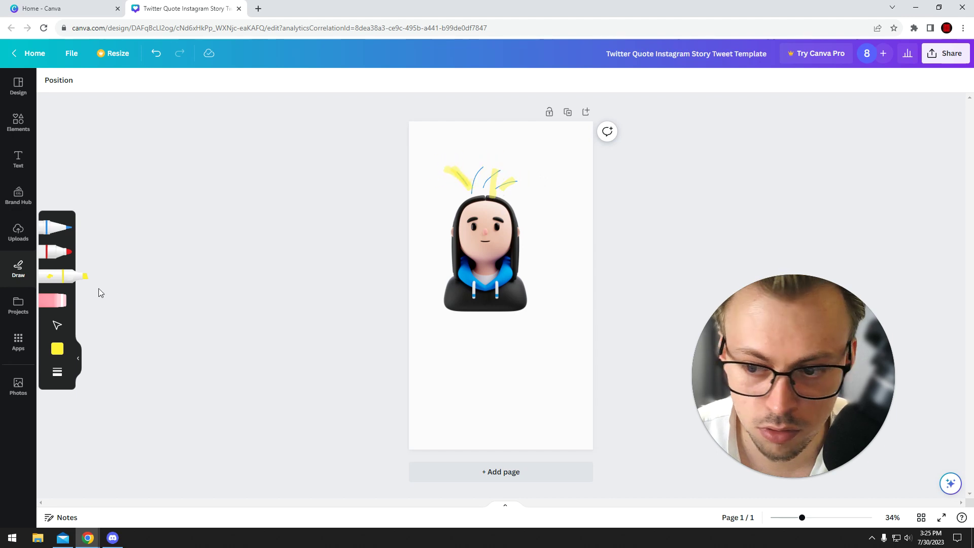
click(67, 301)
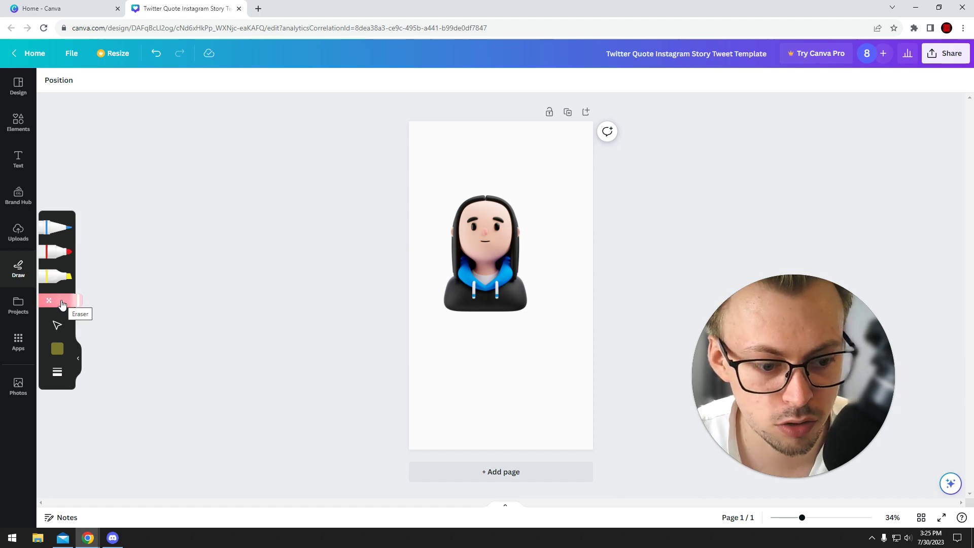
click(20, 125)
Step: Swap the avatar for a pink donut photo, then place the pink pineapple photo instead
click(573, 239)
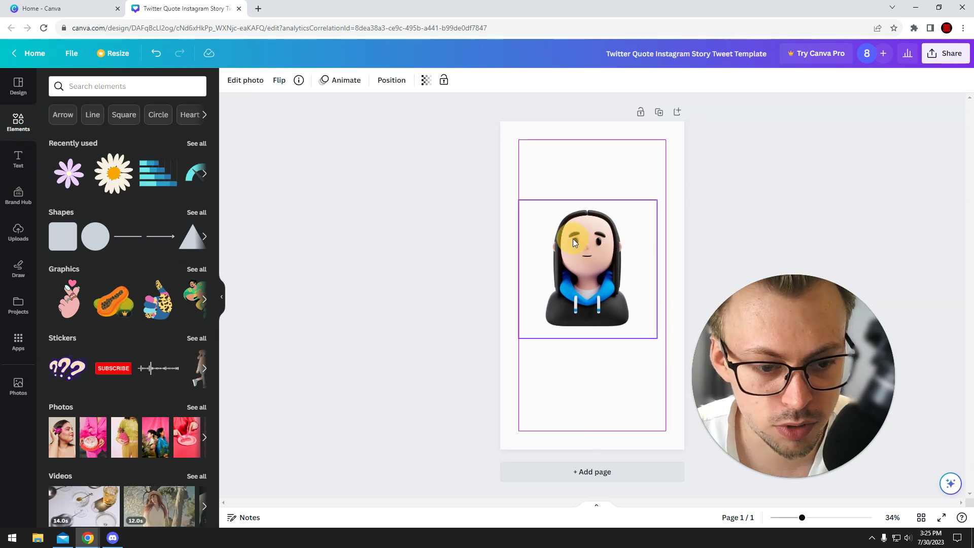
scroll(100, 353, down, 2)
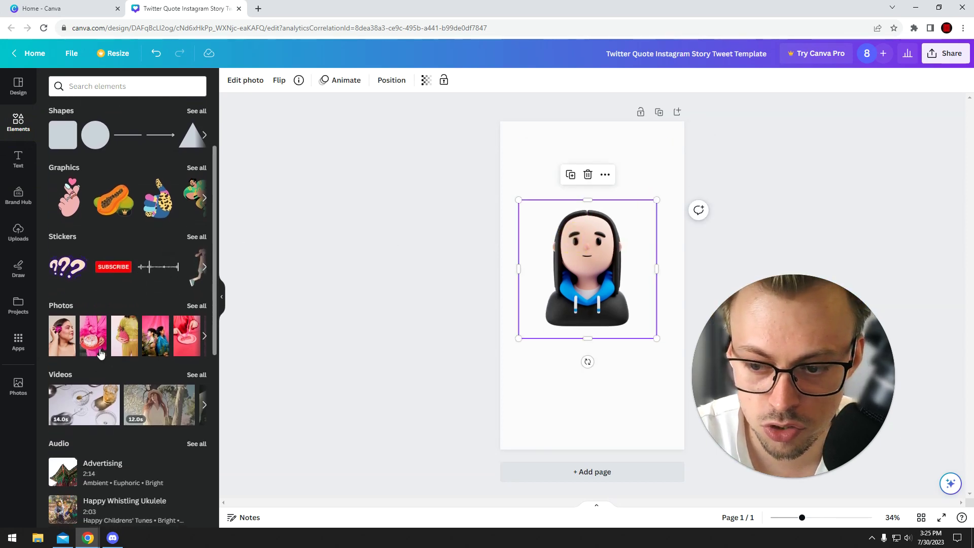
click(101, 354)
click(154, 402)
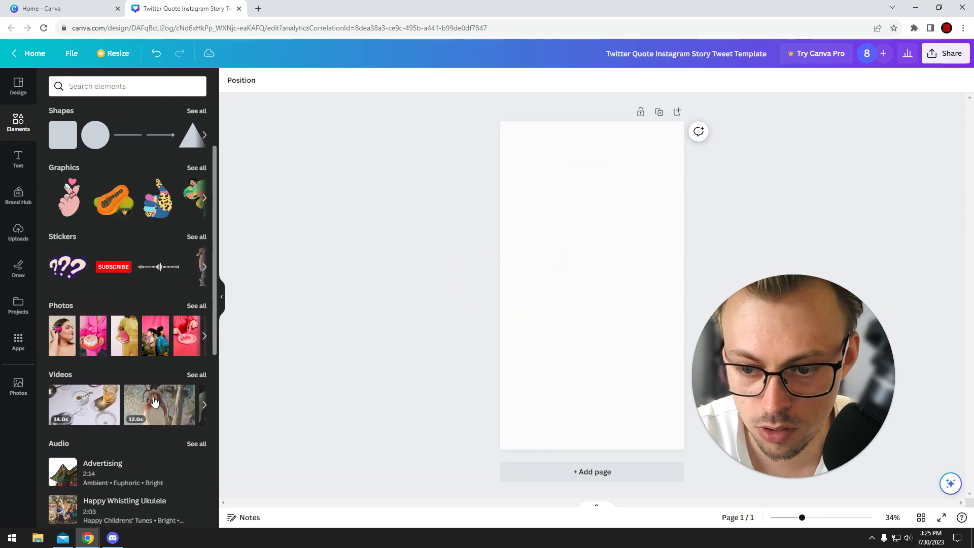
drag(124, 335, 527, 173)
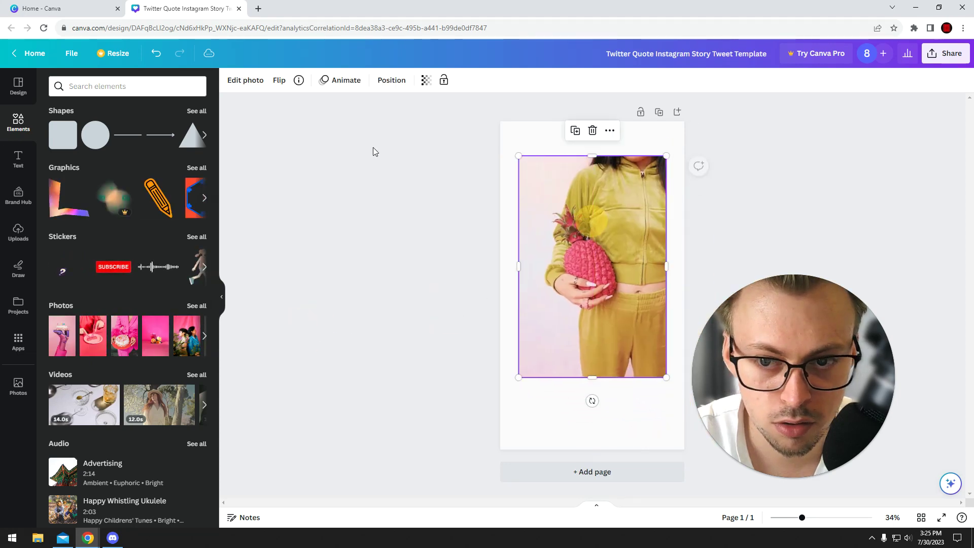
click(252, 81)
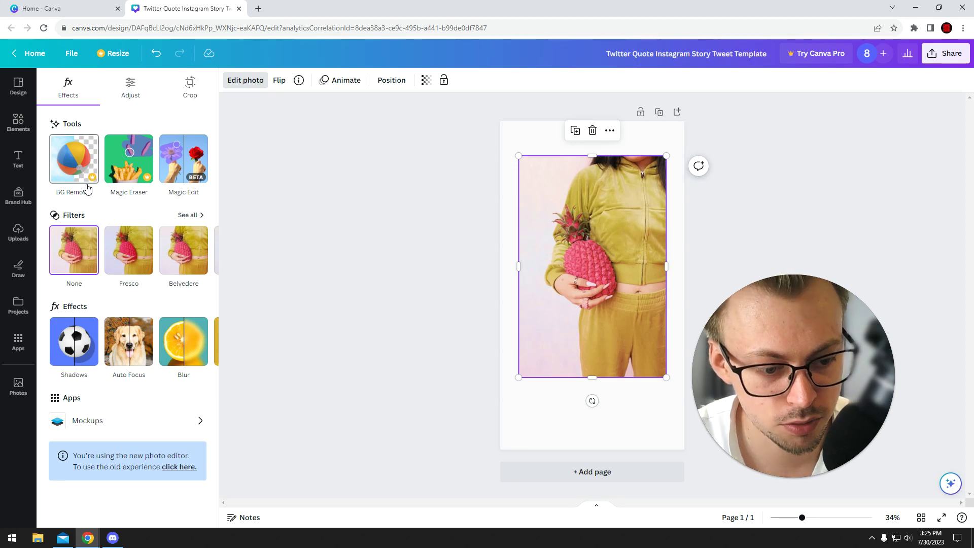
Step: Add a pink circle from Elements and delete the pineapple photo behind it
click(18, 121)
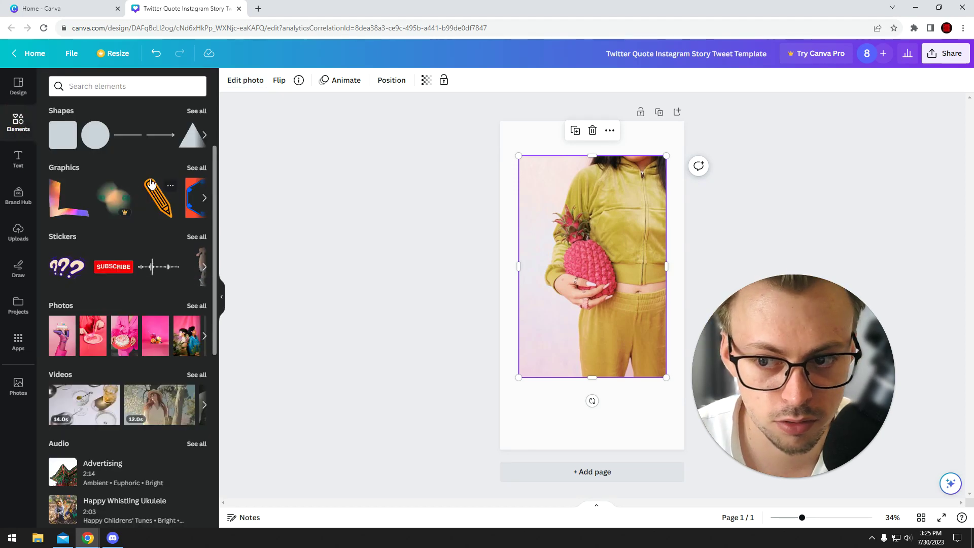
click(90, 145)
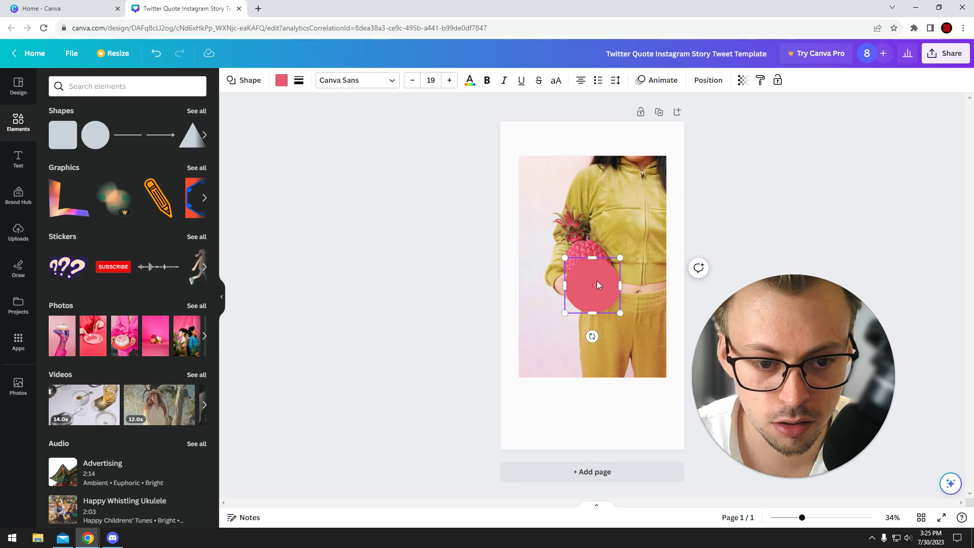
click(541, 305)
key(Delete)
Step: Enlarge and reposition the pink circle, then delete it so the page is empty
drag(571, 300, 561, 281)
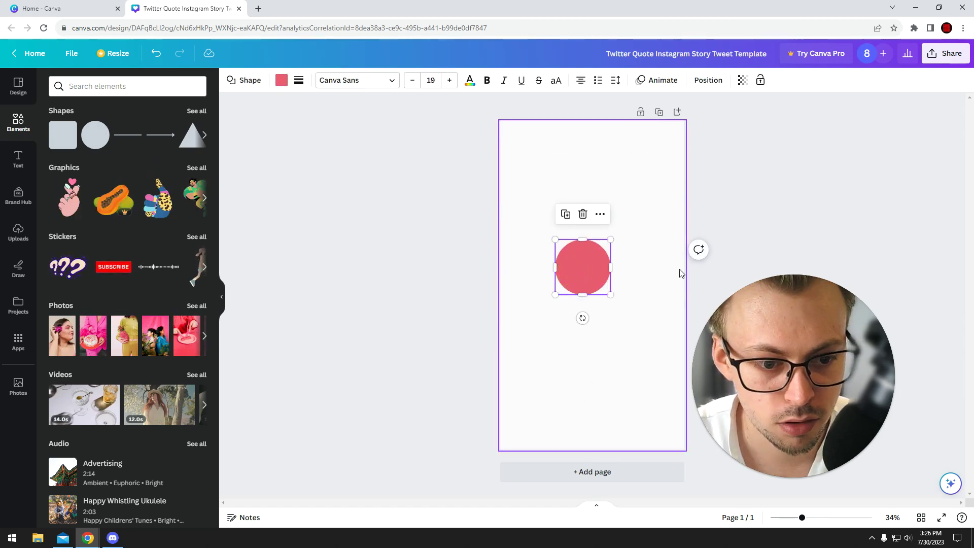
click(679, 266)
click(603, 277)
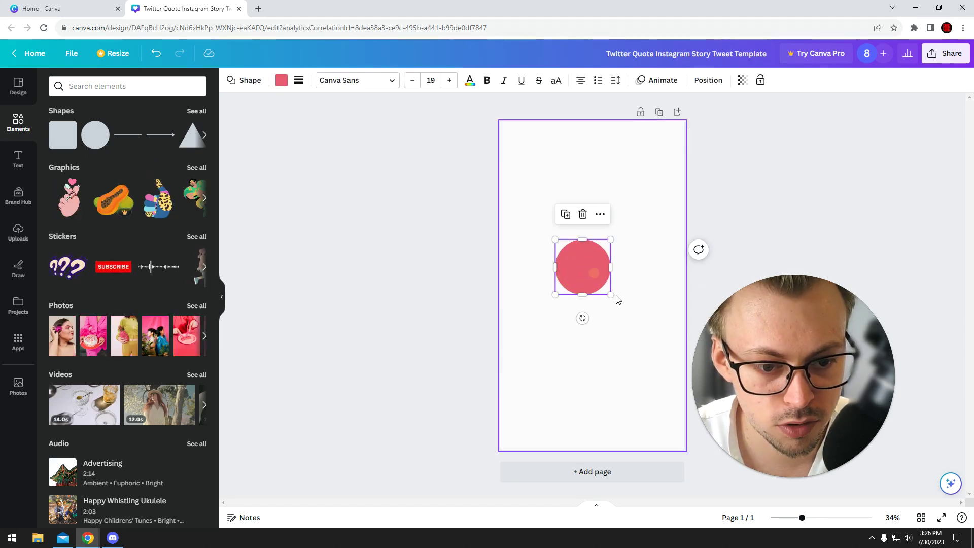
drag(612, 297, 774, 459)
drag(931, 432, 928, 436)
drag(675, 347, 591, 274)
key(Delete)
drag(491, 207, 604, 294)
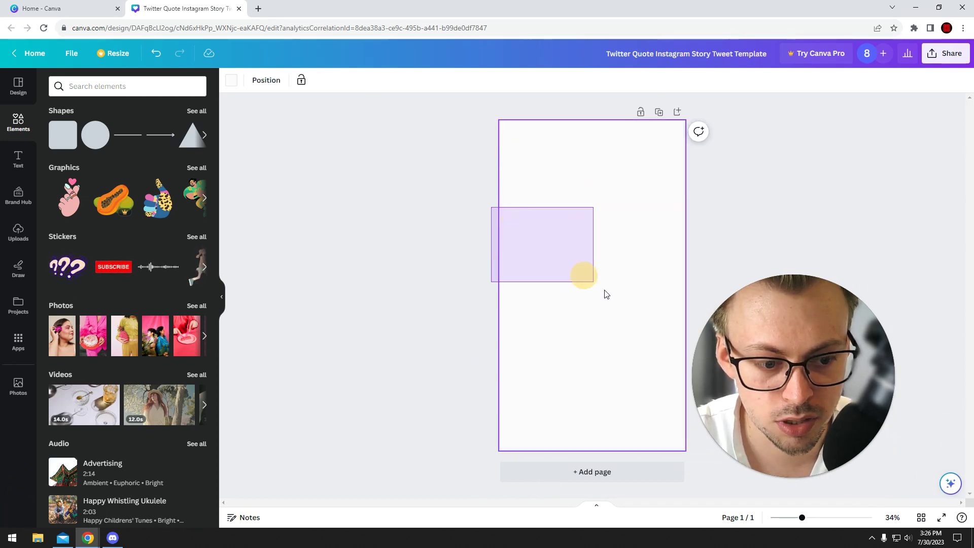
click(442, 265)
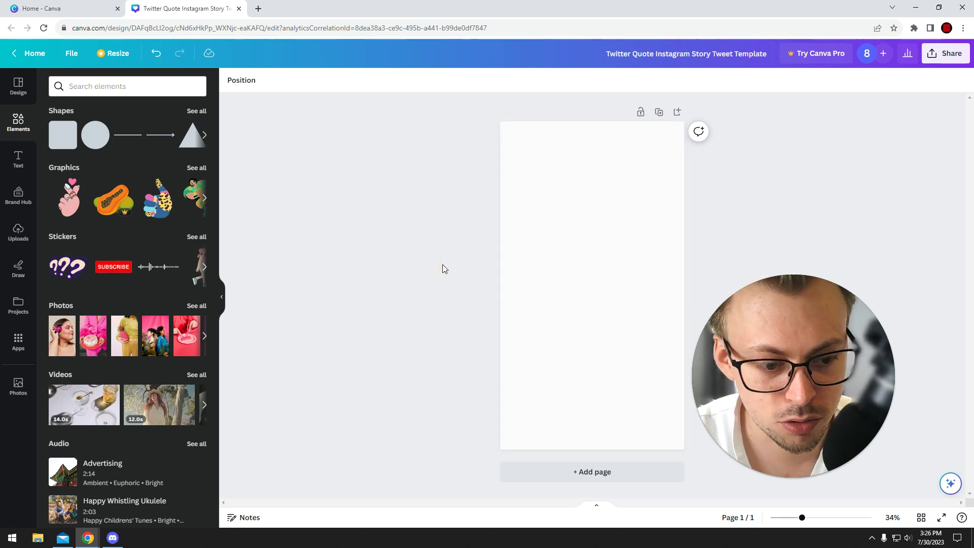
click(465, 231)
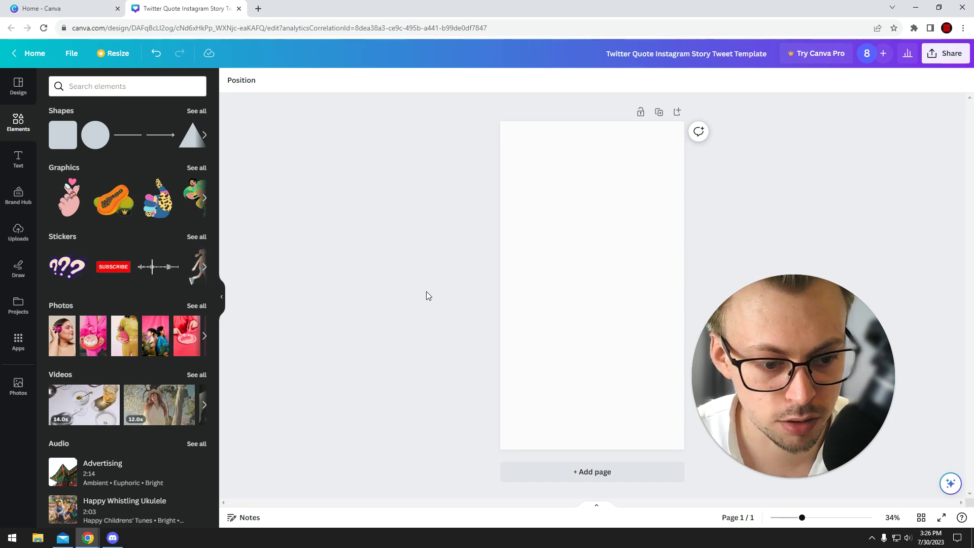
Step: Reopen the Draw toolbar from the left sidebar beside the empty story page
click(18, 268)
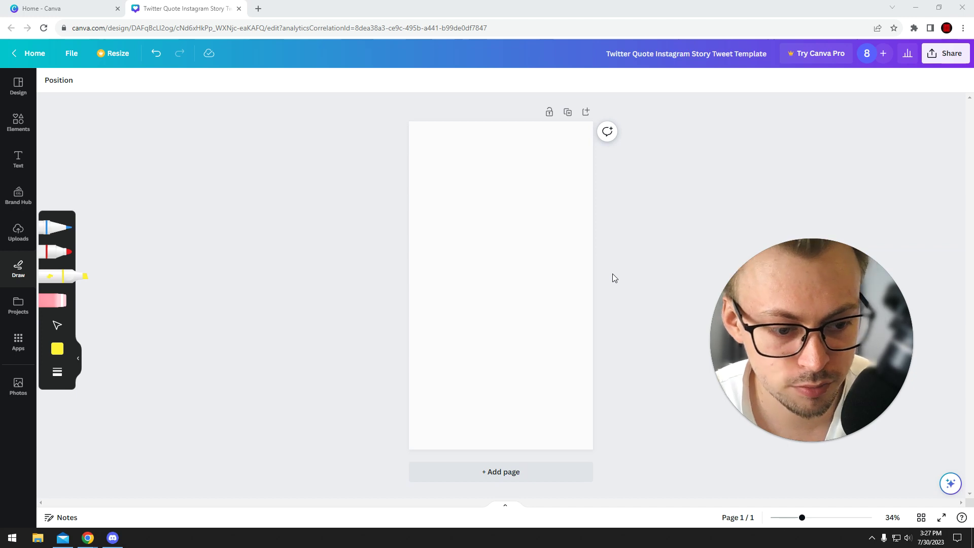
drag(755, 323, 737, 303)
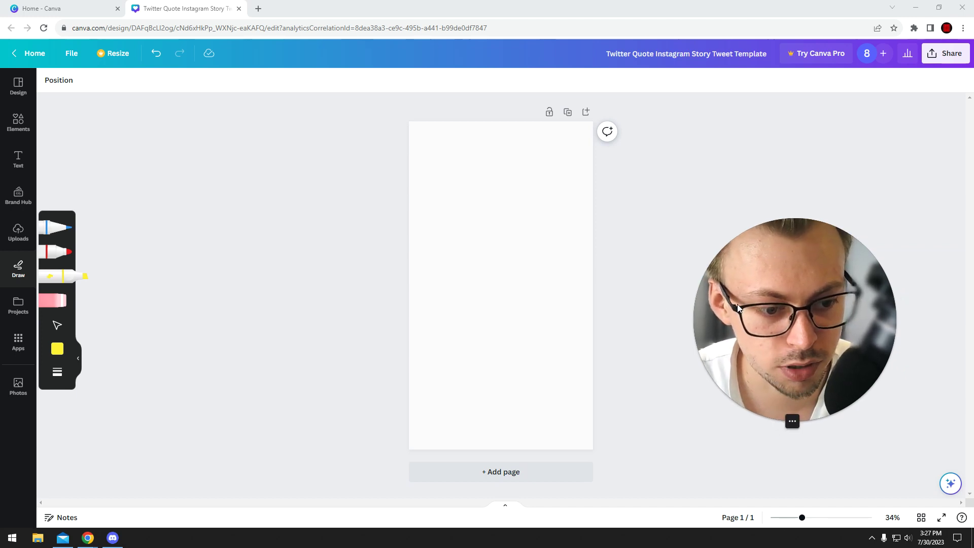